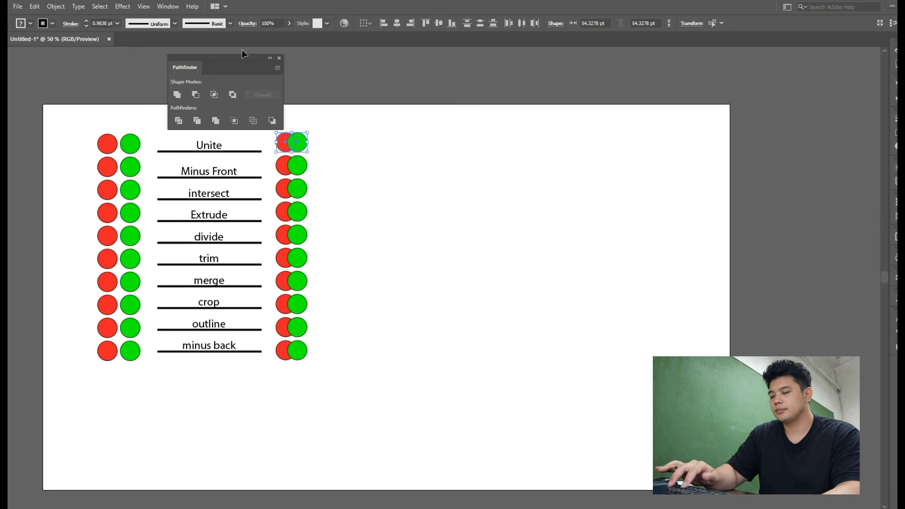
# - Unite the overlapping circles in the Unite row and apply Minus Front to the overlapping pair in the Minus Front row
pyautogui.moveTo(239, 56); pyautogui.dragTo(222, 58)
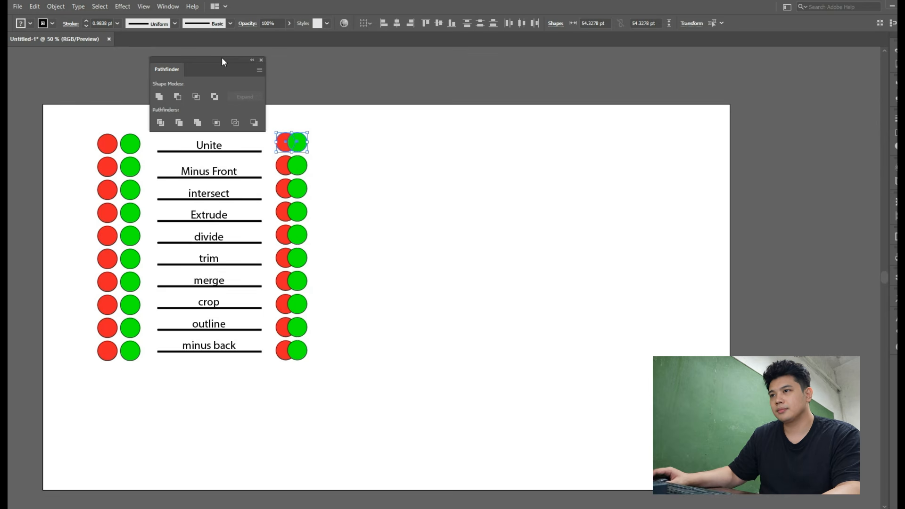
pyautogui.click(158, 97)
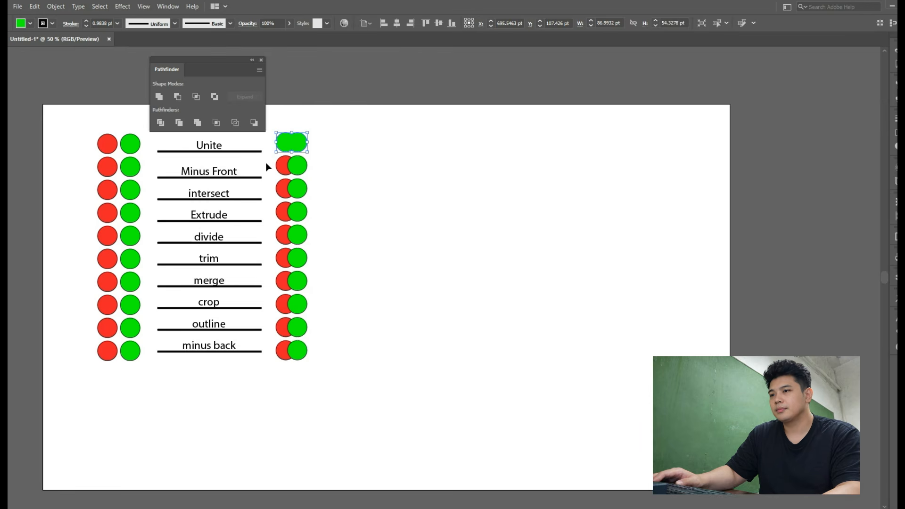
pyautogui.moveTo(268, 167); pyautogui.dragTo(311, 165)
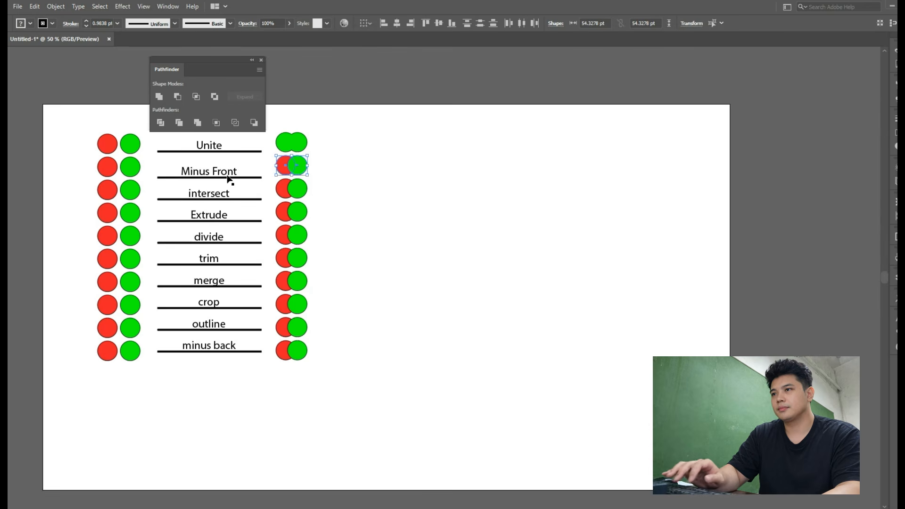
pyautogui.click(182, 94)
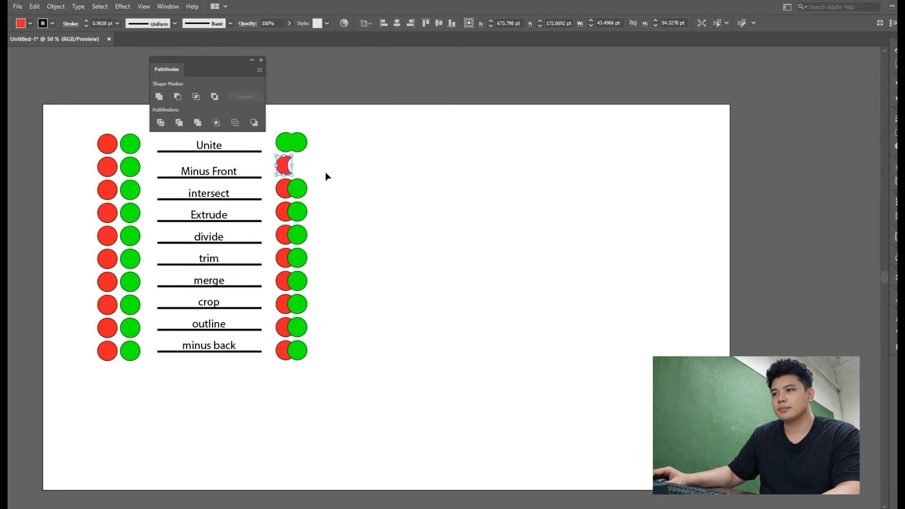
# - Apply Intersect to the overlapping circles in the intersect row and Exclude to the pair in the Extrude row
pyautogui.moveTo(316, 184); pyautogui.dragTo(273, 196)
pyautogui.click(199, 97)
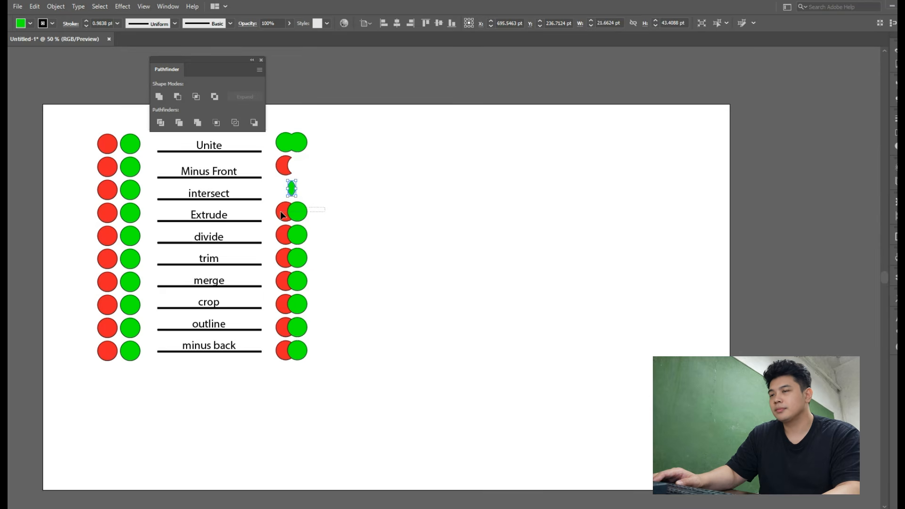
pyautogui.moveTo(325, 207); pyautogui.dragTo(277, 209)
pyautogui.click(214, 97)
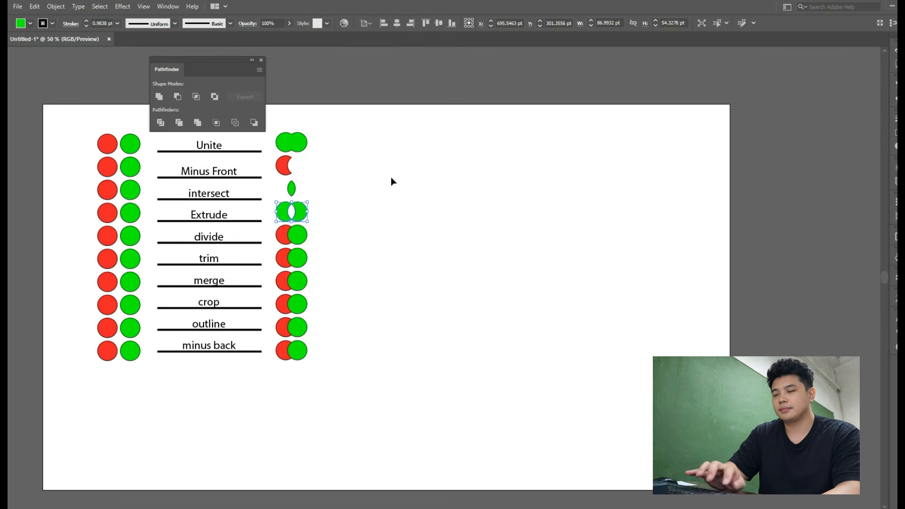
# - Apply the Divide pathfinder to the overlapping circles in the divide row
pyautogui.moveTo(325, 233); pyautogui.dragTo(282, 238)
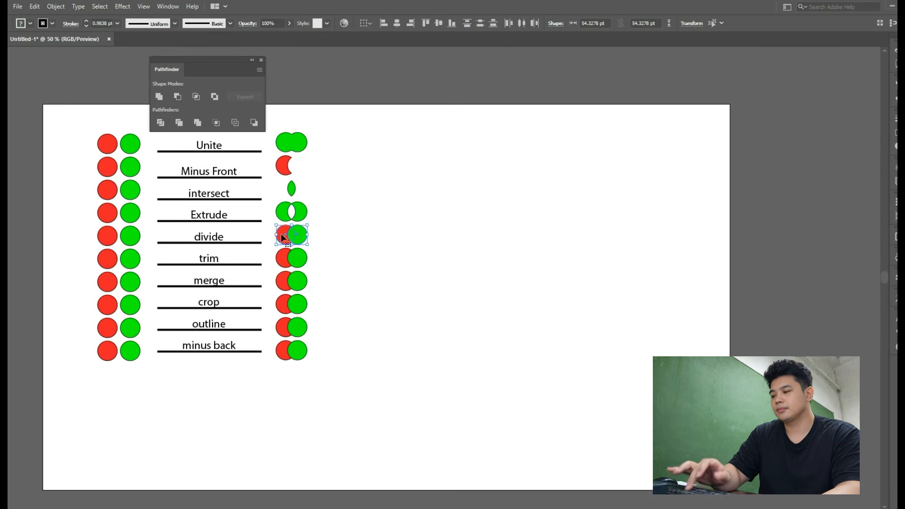
pyautogui.click(161, 122)
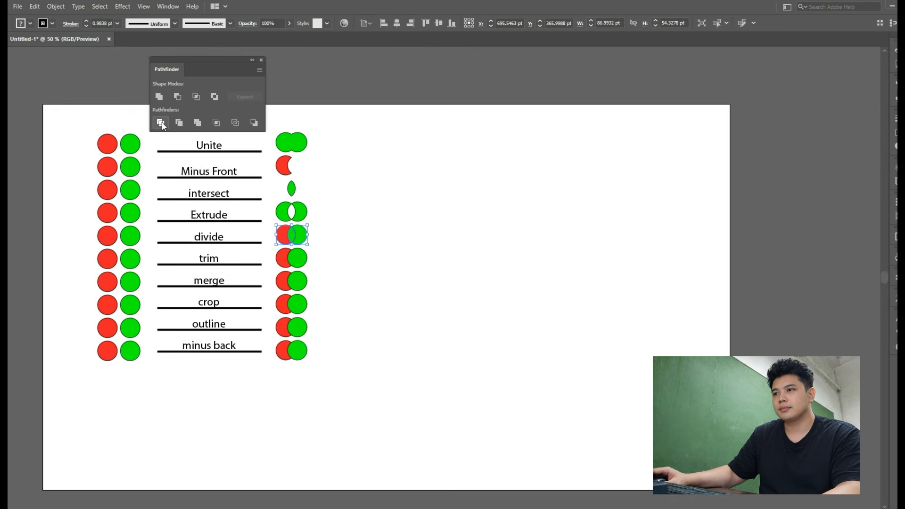
pyautogui.click(331, 232)
# - Isolate the divided group and move its pieces so the green lens-shaped overlap sits apart from the red and green parts
pyautogui.scroll(3, 308, 240)
pyautogui.click(301, 231)
pyautogui.doubleClick(301, 232)
pyautogui.moveTo(301, 234); pyautogui.dragTo(329, 234)
pyautogui.moveTo(236, 219)
pyautogui.mouseDown()
pyautogui.moveTo(293, 219)
pyautogui.moveTo(247, 209)
pyautogui.mouseUp()
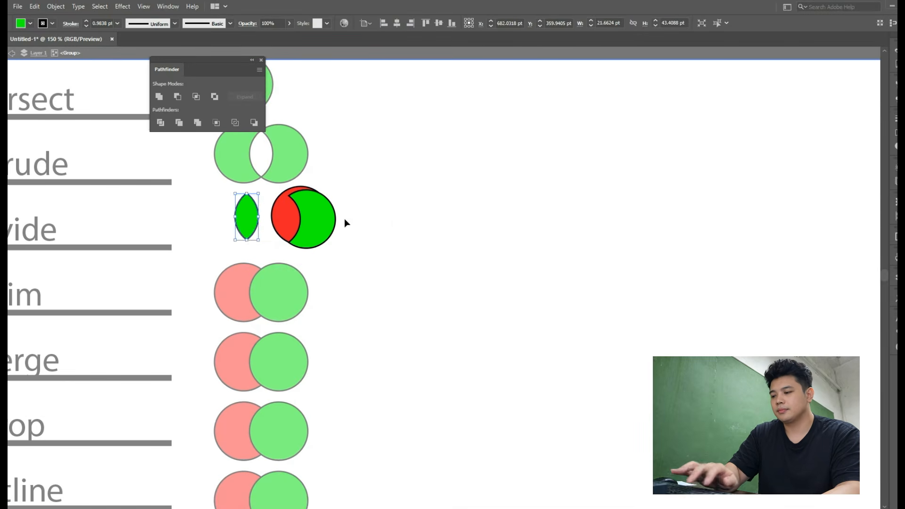
pyautogui.doubleClick(388, 227)
# - Apply the Trim pathfinder to the overlapping circles in the trim row
pyautogui.scroll(-1, 309, 254)
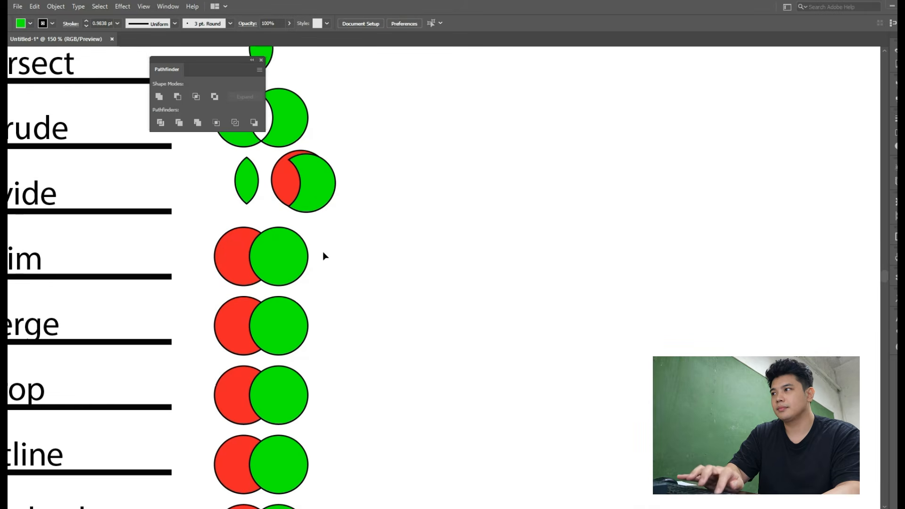
pyautogui.scroll(-2, 326, 244)
pyautogui.moveTo(298, 257); pyautogui.dragTo(297, 258)
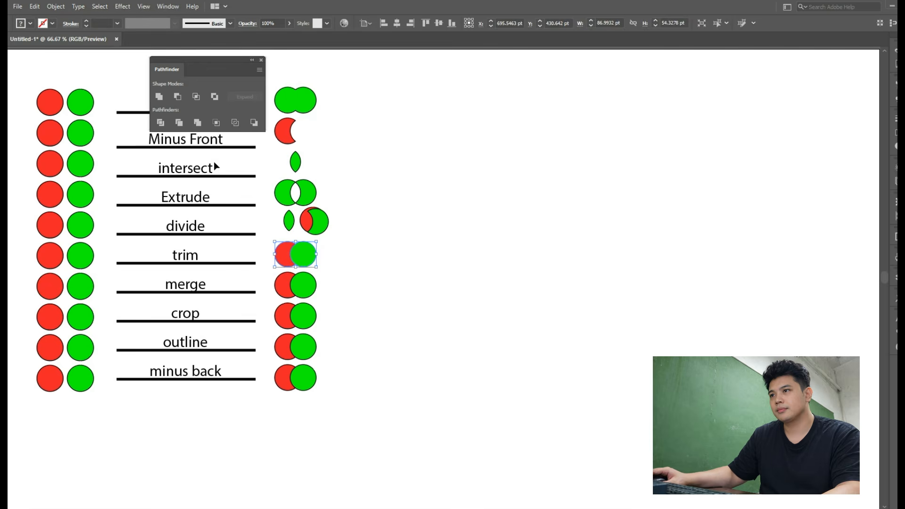
# - Test the trimmed result by moving the whole group and one of its pieces, undoing each move
pyautogui.moveTo(306, 256); pyautogui.dragTo(321, 255)
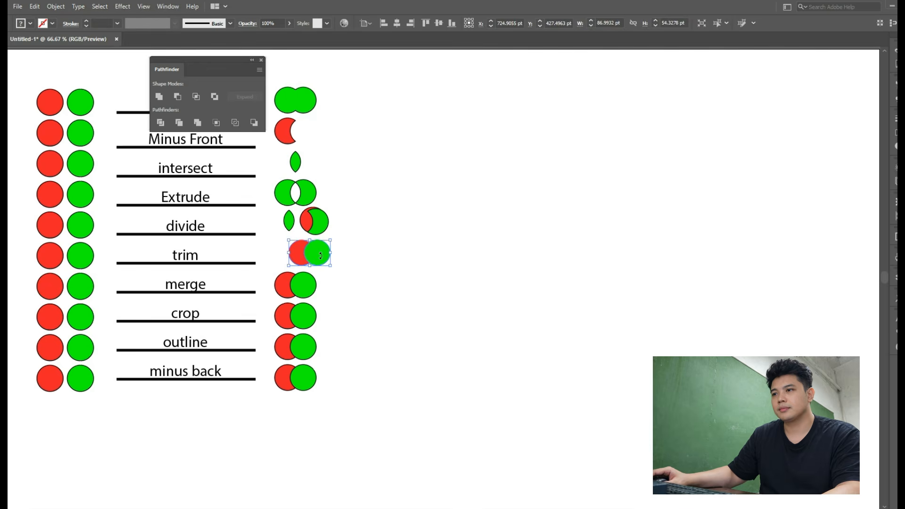
pyautogui.hotkey('ctrl', 'z')
pyautogui.doubleClick(313, 258)
pyautogui.moveTo(314, 261); pyautogui.dragTo(331, 260)
pyautogui.hotkey('ctrl', 'z')
pyautogui.press('Escape')
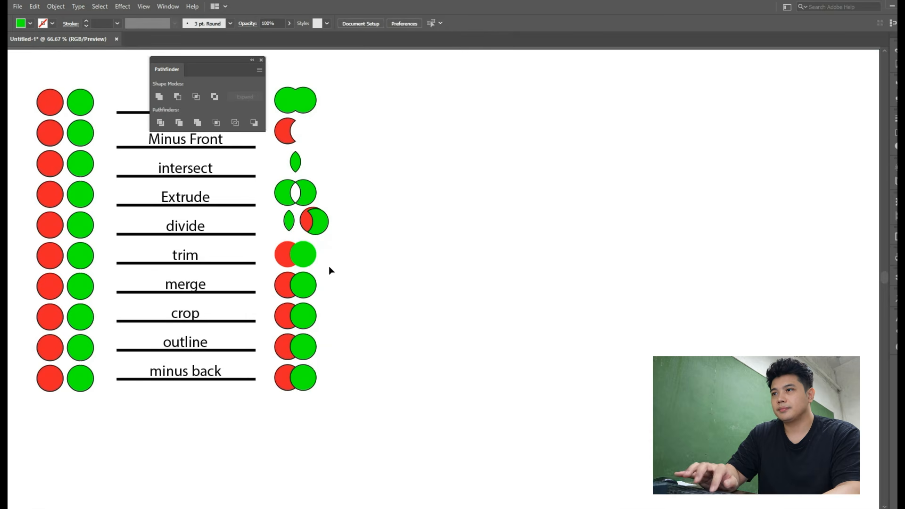
# - Merge the overlapping circles in the merge row and test the result by moving the green circle away, undoing that move
pyautogui.click(312, 289)
pyautogui.click(198, 123)
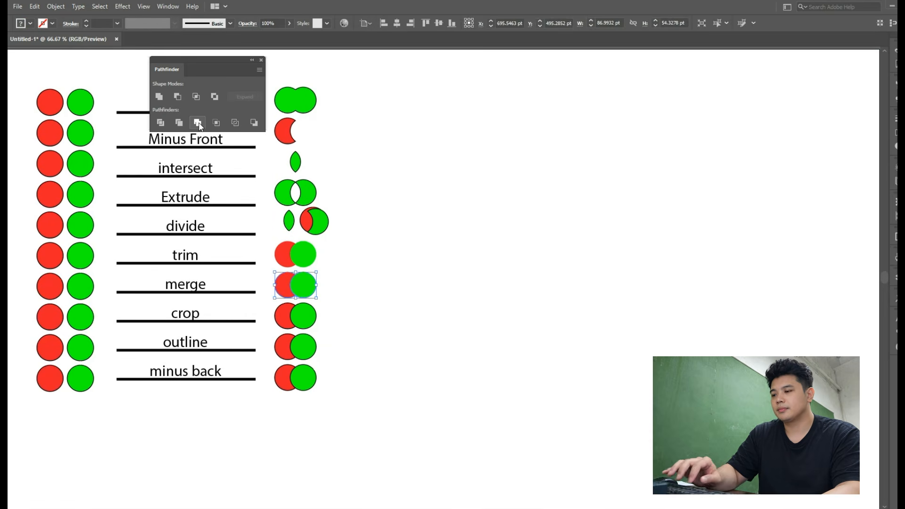
pyautogui.doubleClick(289, 274)
pyautogui.moveTo(301, 282); pyautogui.dragTo(350, 285)
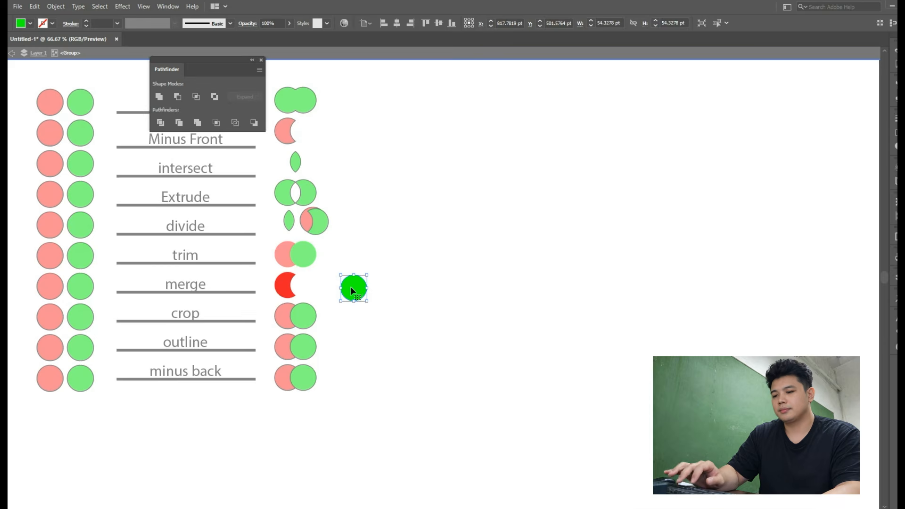
pyautogui.hotkey('ctrl', 'z')
pyautogui.press('Escape')
# - Apply Merge to the overlapping circles in the crop row and test-move the green circle inside the group, undoing that move
pyautogui.click(301, 315)
pyautogui.click(198, 123)
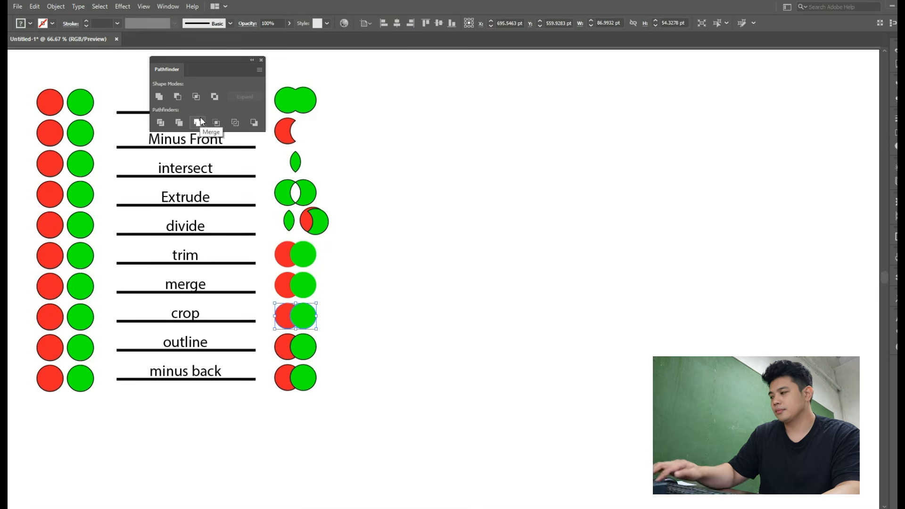
pyautogui.doubleClick(311, 325)
pyautogui.moveTo(312, 324); pyautogui.dragTo(359, 321)
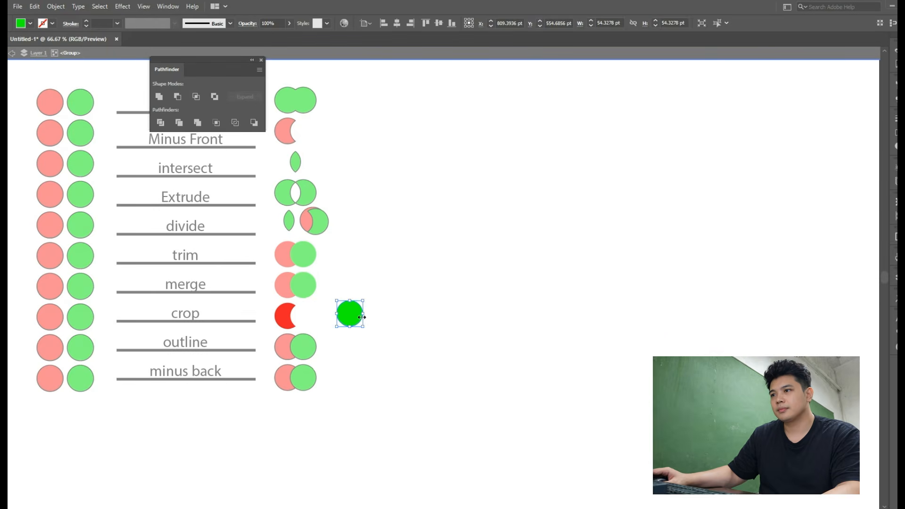
pyautogui.hotkey('ctrl', 'z')
pyautogui.press('Escape')
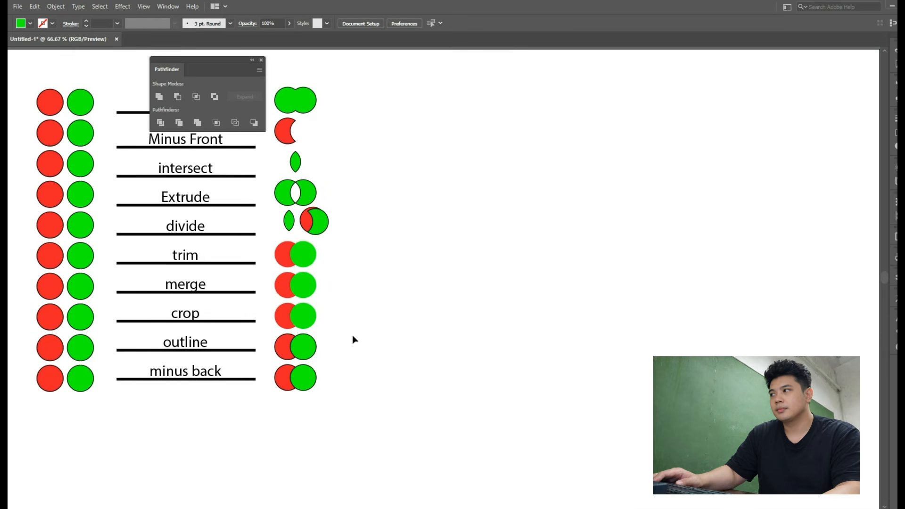
# - Apply the Outline pathfinder to the overlapping circles in the outline row and deselect the result
pyautogui.moveTo(302, 348); pyautogui.dragTo(301, 349)
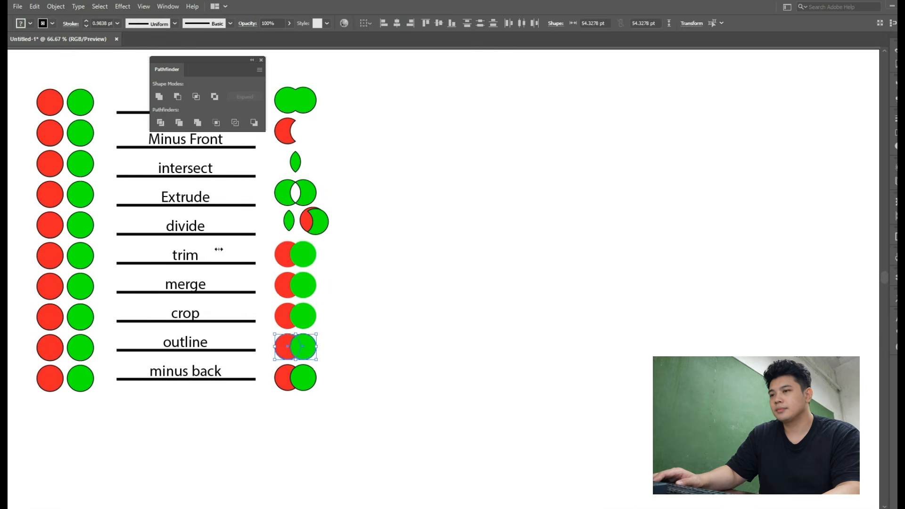
pyautogui.click(235, 125)
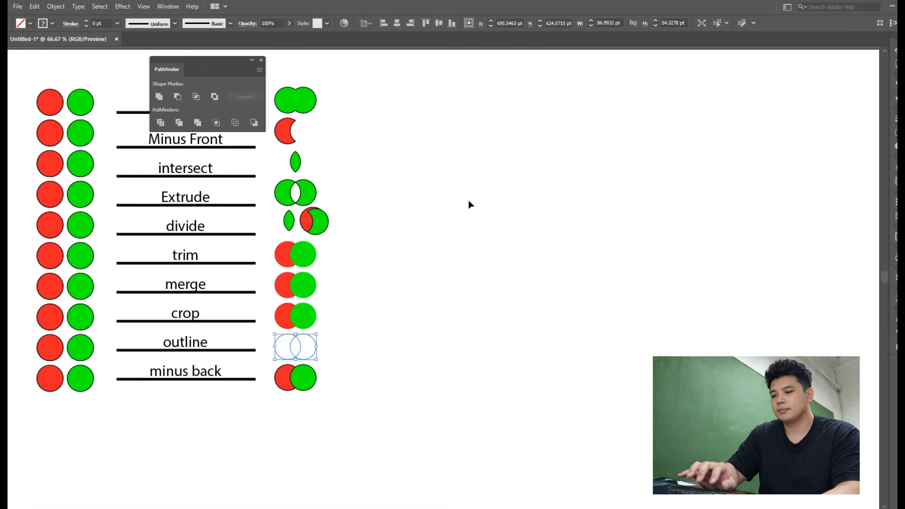
pyautogui.click(579, 337)
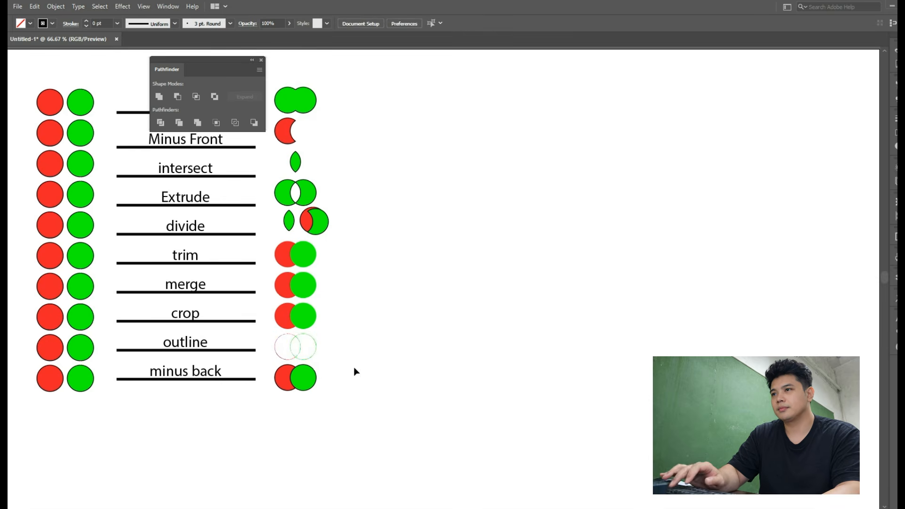
# - Apply the Minus Back pathfinder to both overlapping circles in the minus back row
pyautogui.moveTo(362, 363); pyautogui.dragTo(255, 405)
pyautogui.click(331, 373)
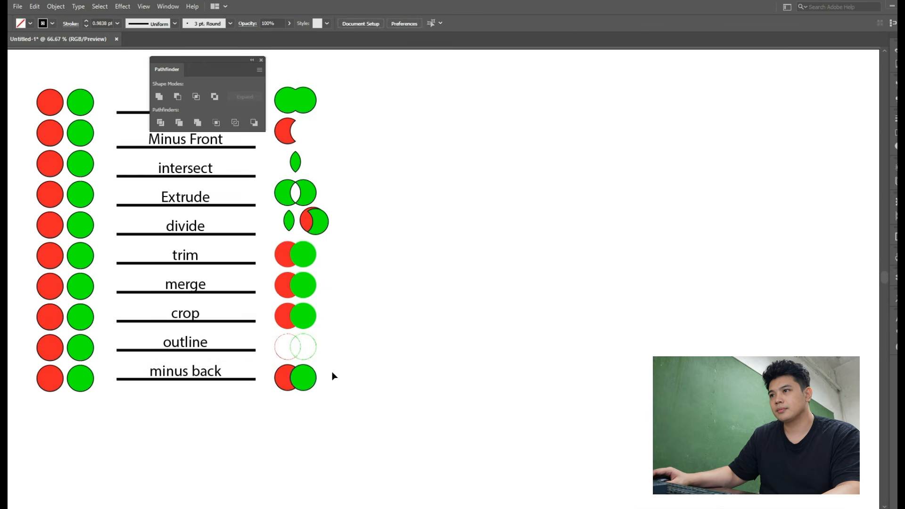
pyautogui.moveTo(304, 388); pyautogui.dragTo(260, 411)
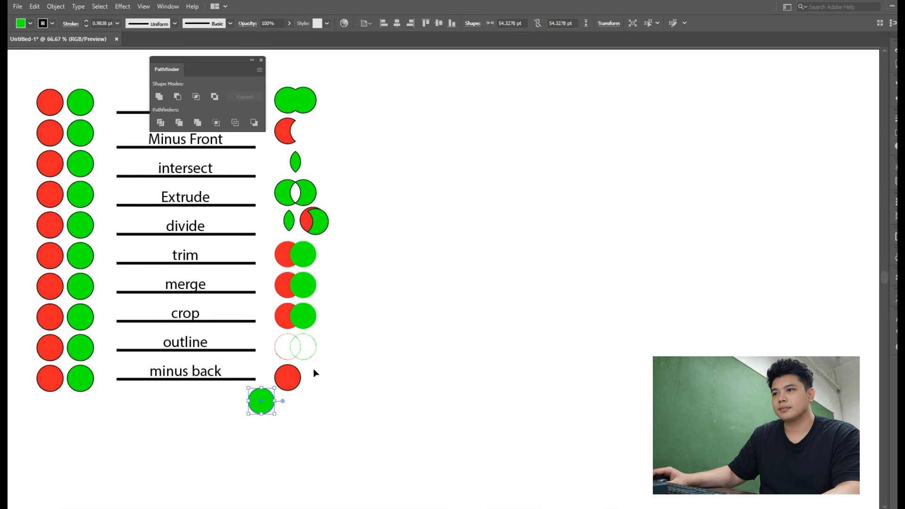
pyautogui.hotkey('ctrl', 'z')
pyautogui.moveTo(270, 399); pyautogui.dragTo(321, 368)
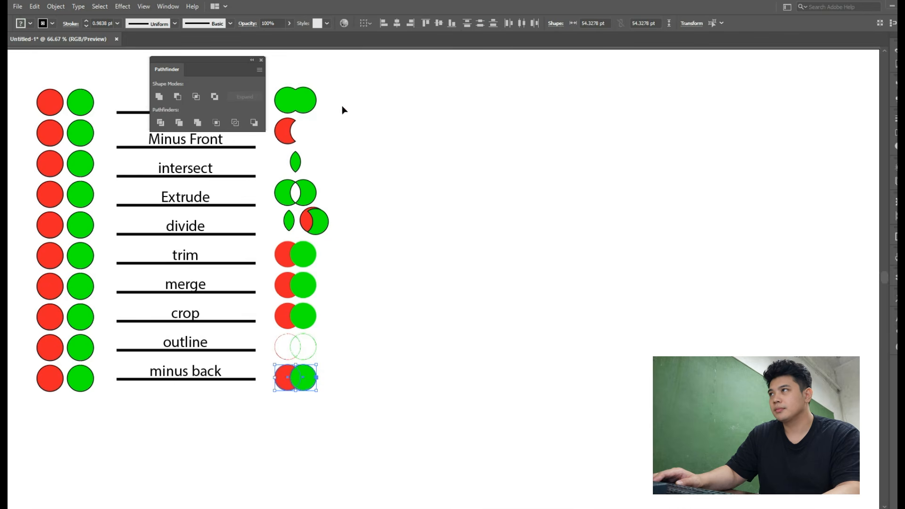
pyautogui.click(254, 123)
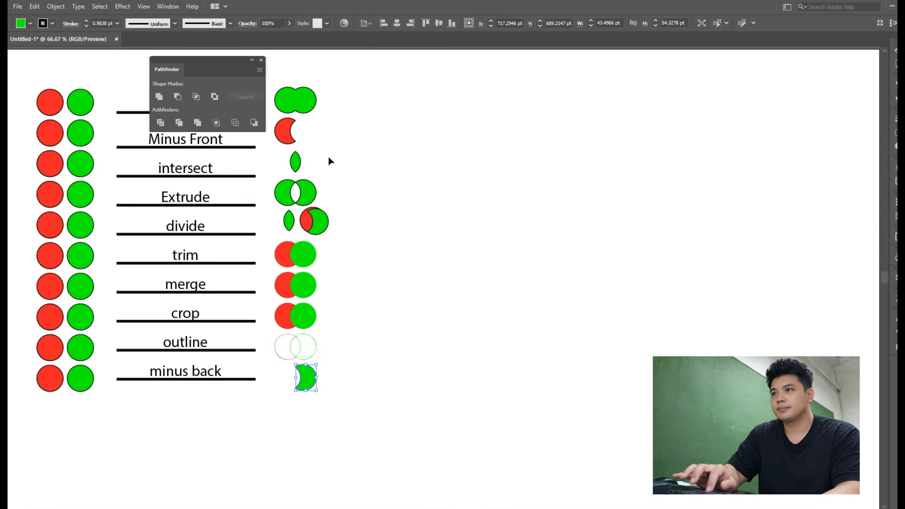